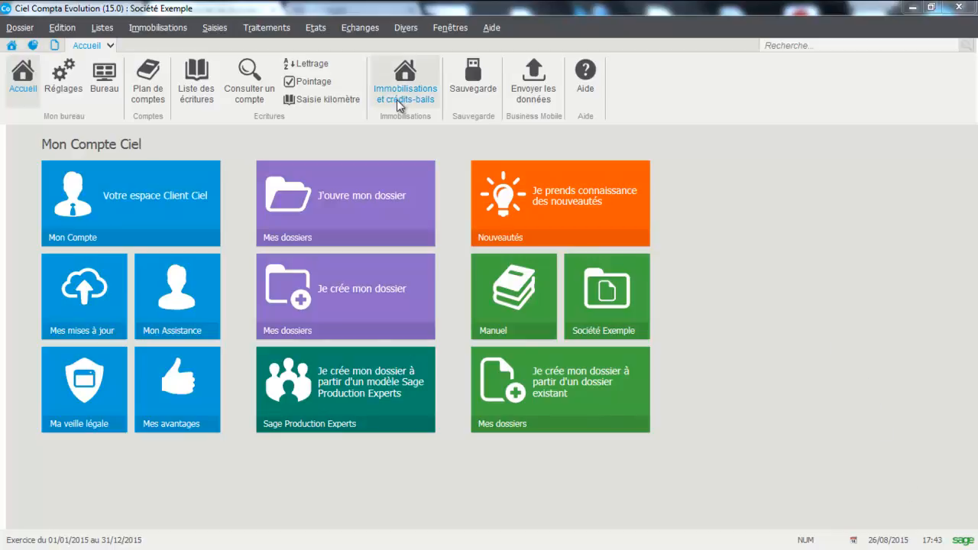
# Open a quick customer invoice entry, set the invoice number to F500 and choose client 411DEL Delta Distribution.
pyautogui.click(217, 29)
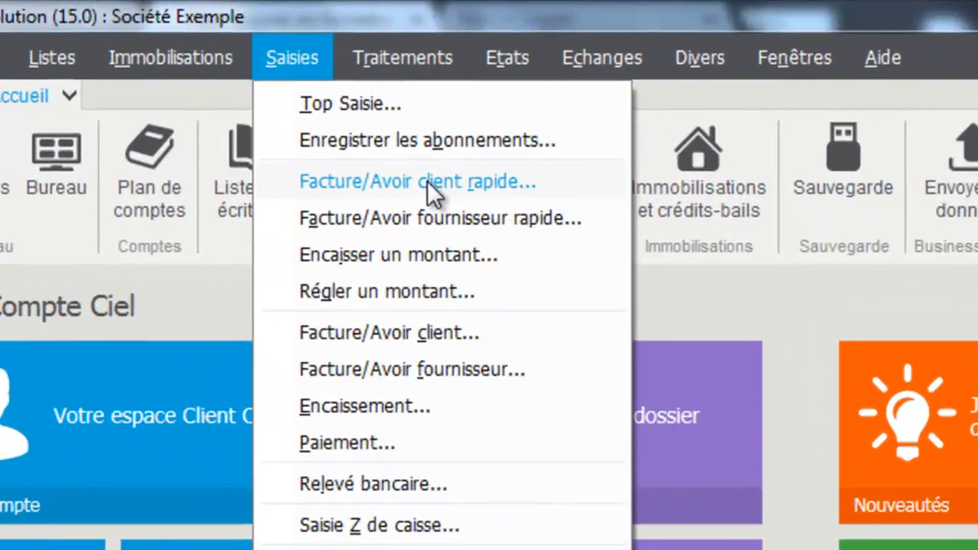
pyautogui.click(278, 88)
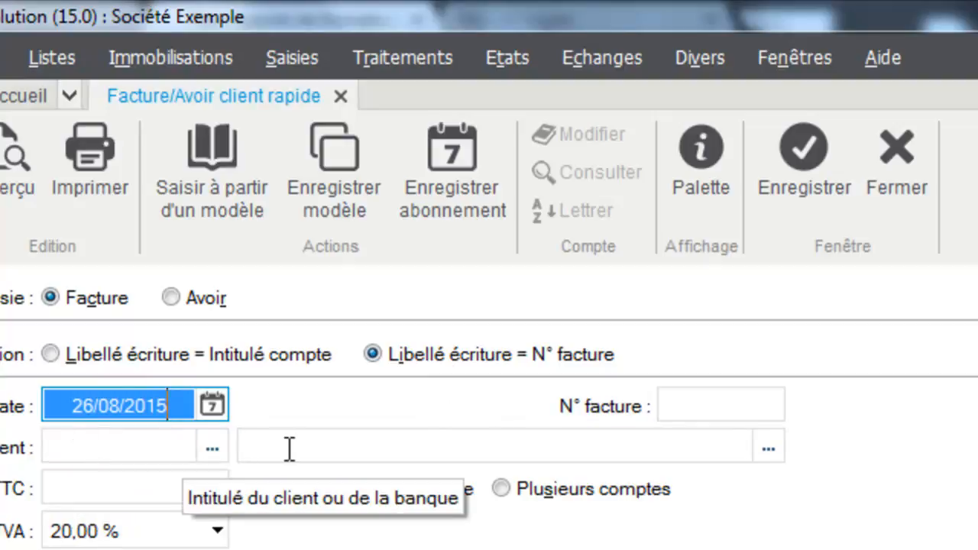
pyautogui.click(718, 402)
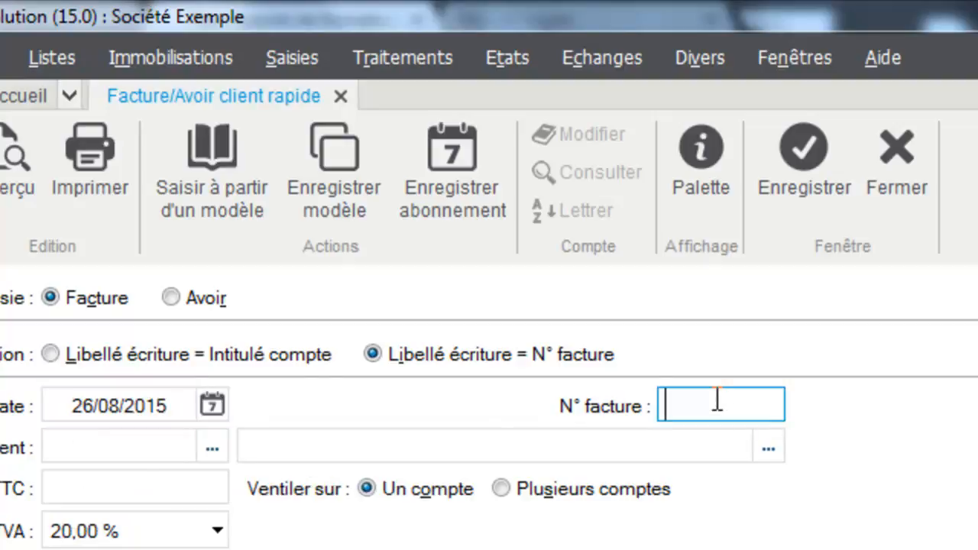
pyautogui.write('F500')
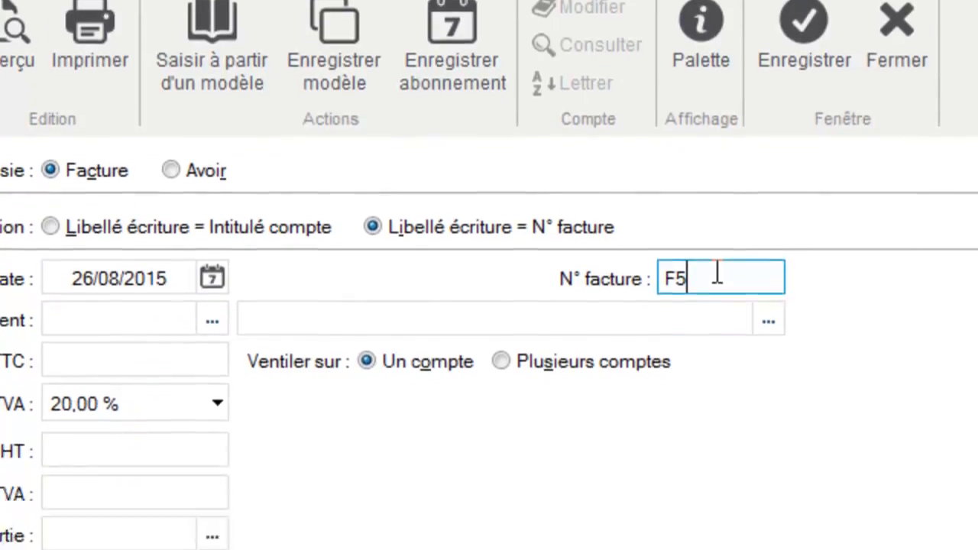
pyautogui.press('Tab')
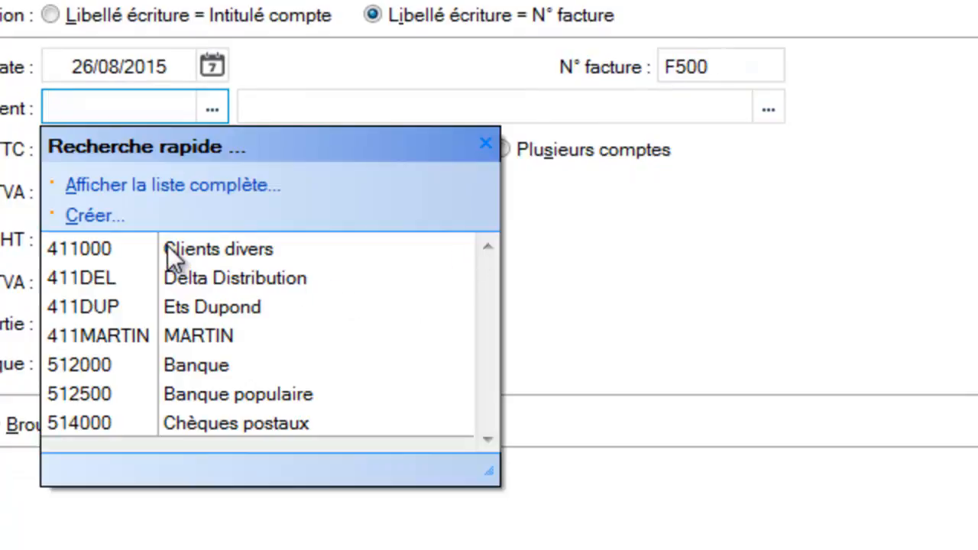
pyautogui.click(104, 290)
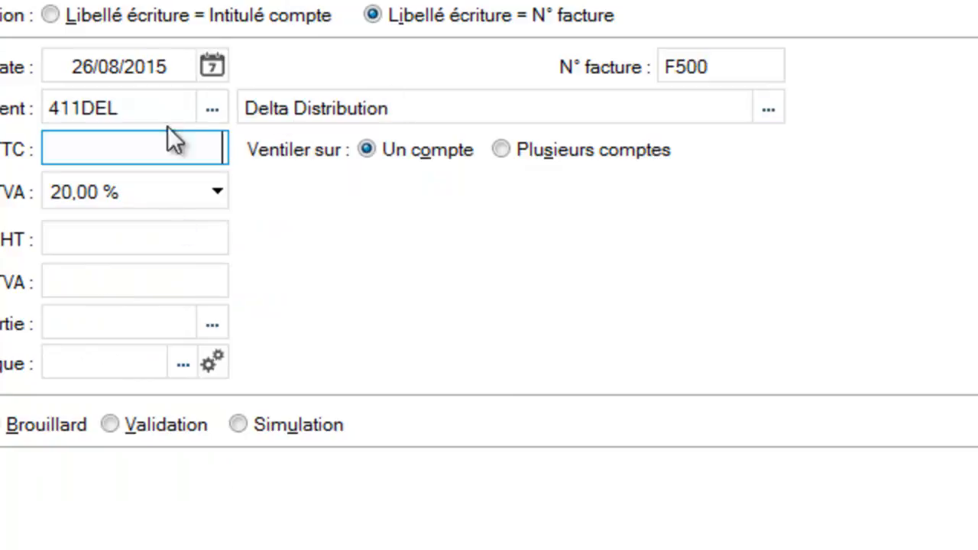
# Set the customer invoice's total TTC to 300 and its counterpart account to 706100 Formation CIEL compta.
pyautogui.write('300')
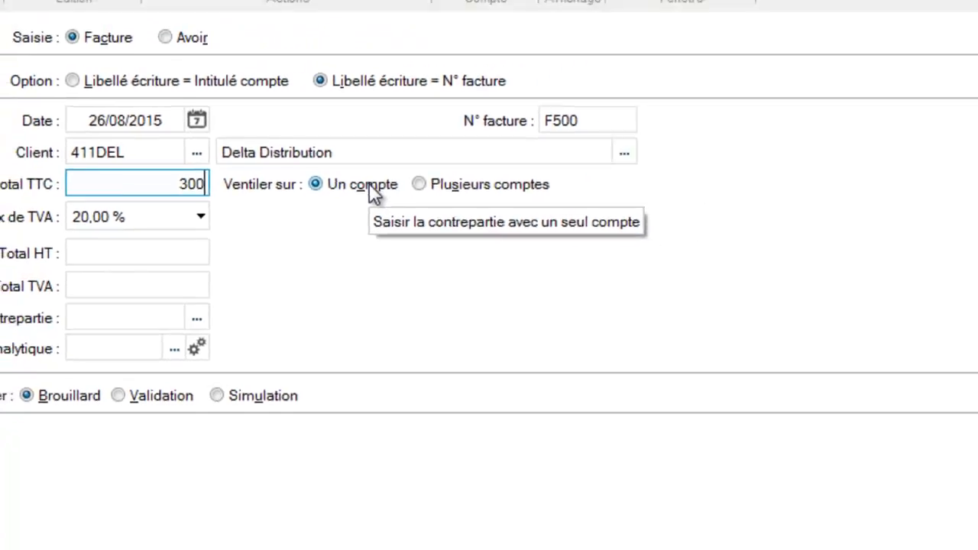
pyautogui.press('Tab')
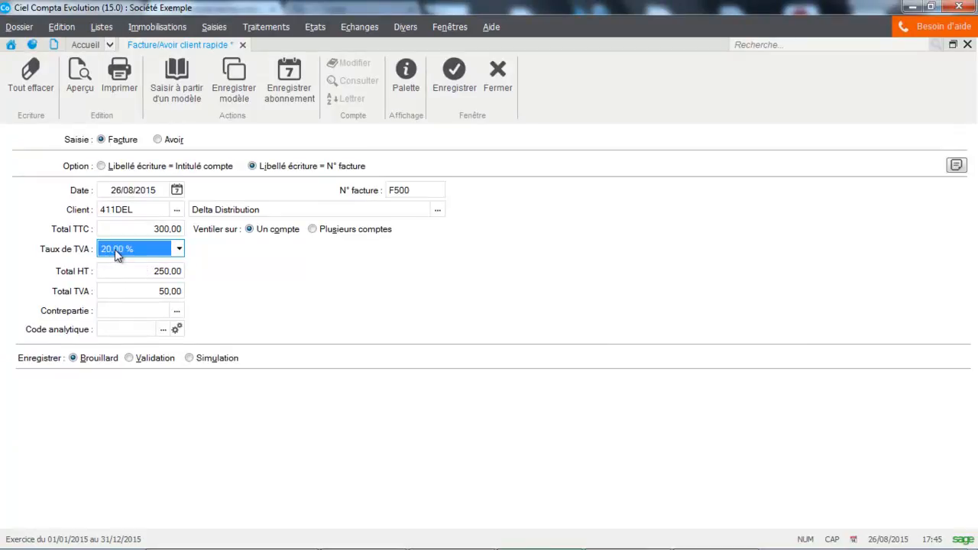
pyautogui.click(132, 311)
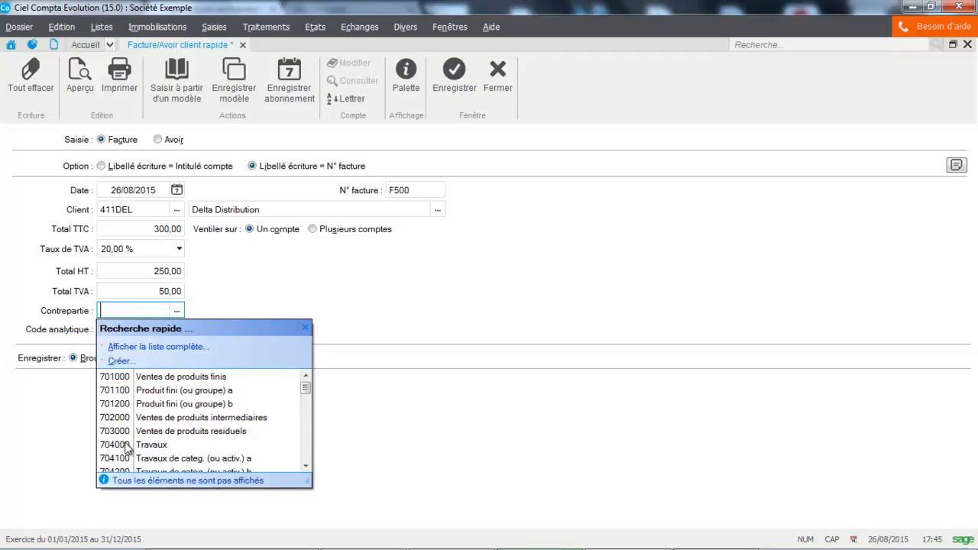
pyautogui.write('70')
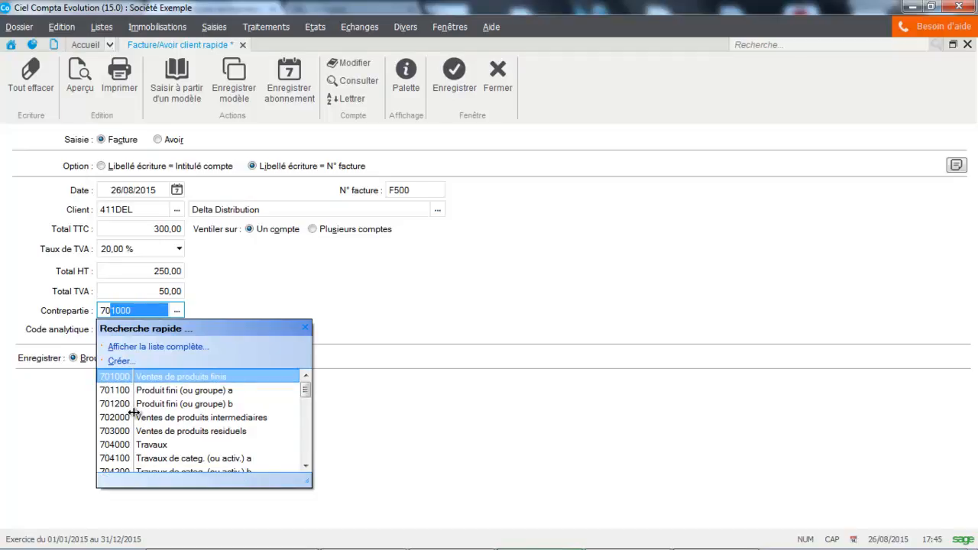
pyautogui.write('6')
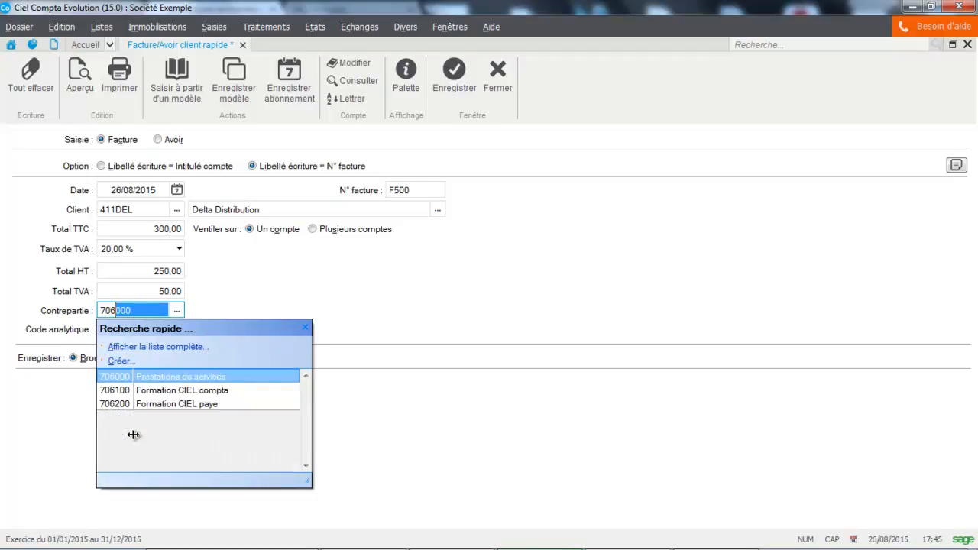
pyautogui.click(121, 396)
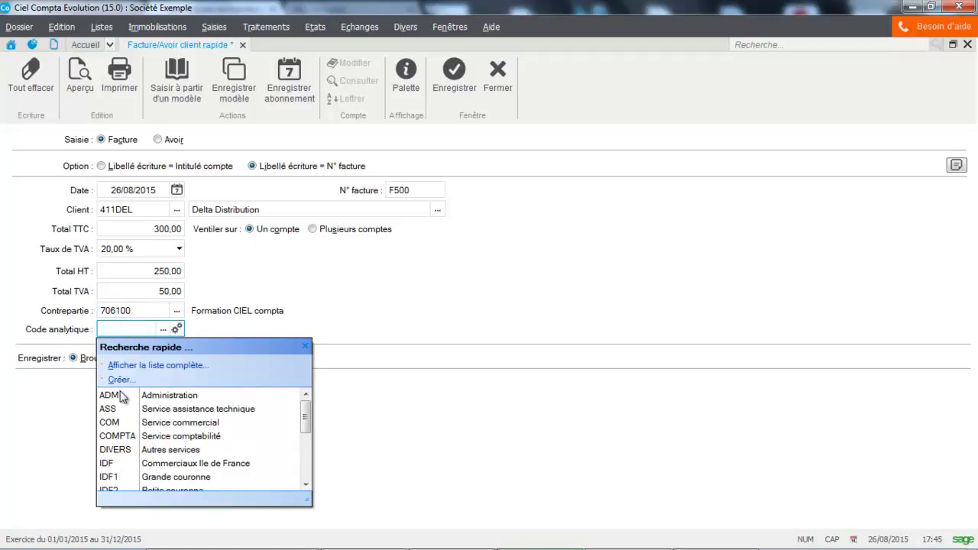
# Save the customer invoice as a draft entry (Brouillard) and close the entry form.
pyautogui.click(457, 74)
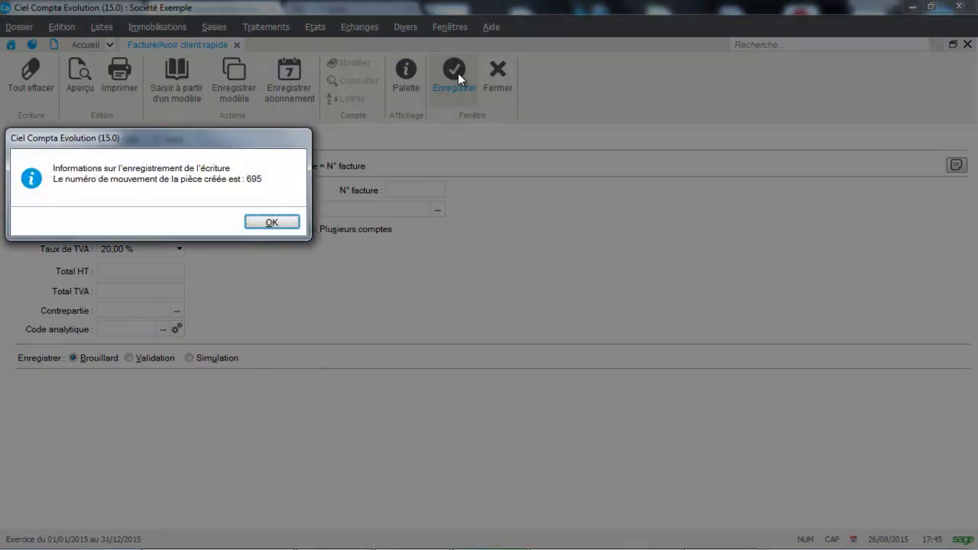
pyautogui.click(271, 222)
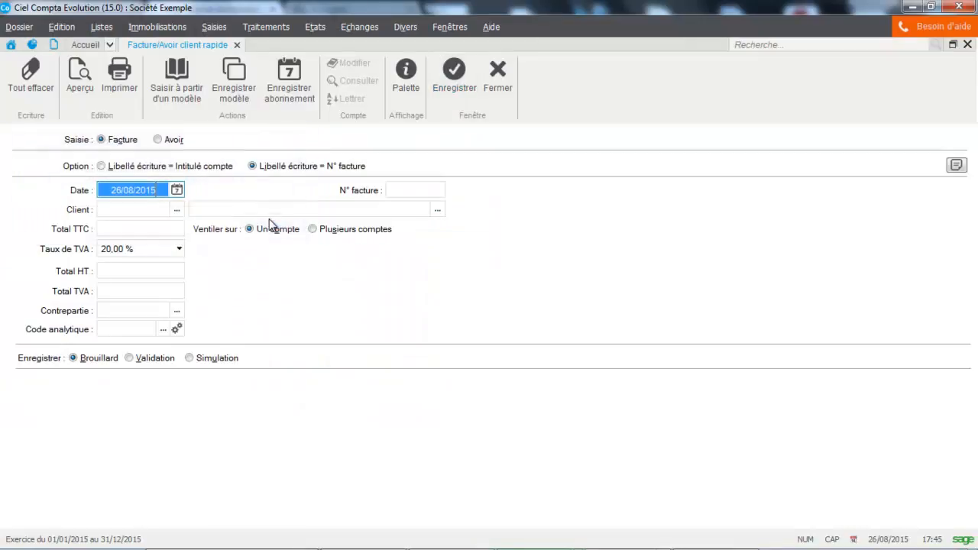
pyautogui.click(508, 84)
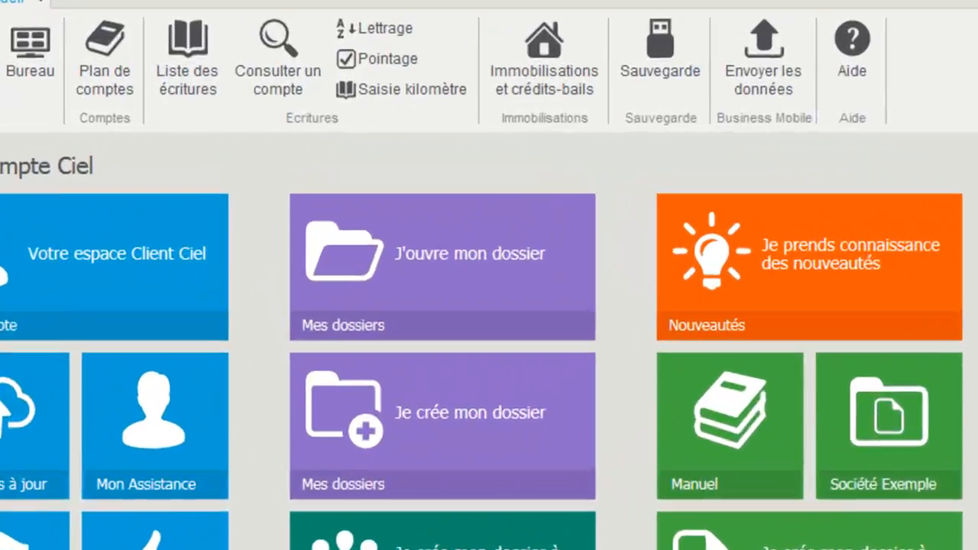
# Open a quick supplier invoice entry and choose supplier 401ORANGE ORANGE.
pyautogui.click(215, 28)
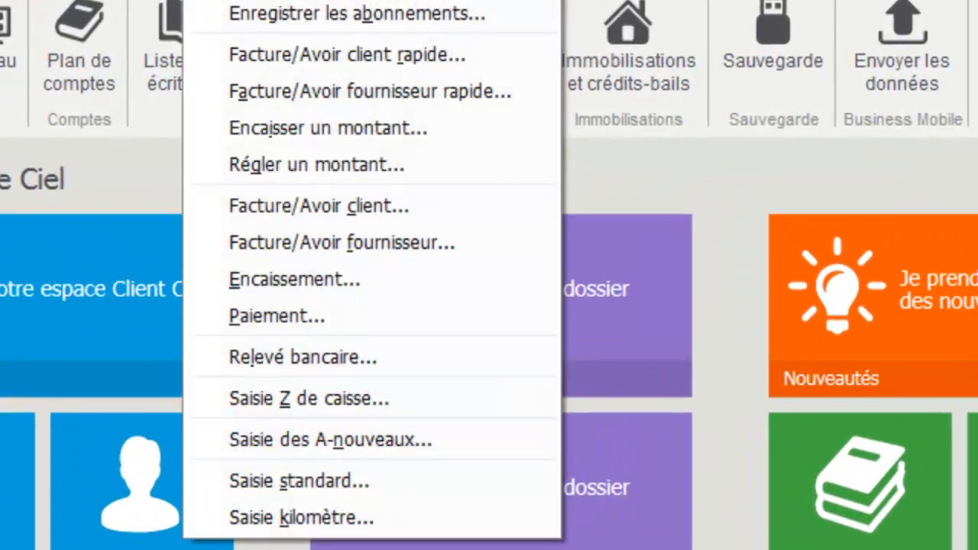
pyautogui.click(228, 98)
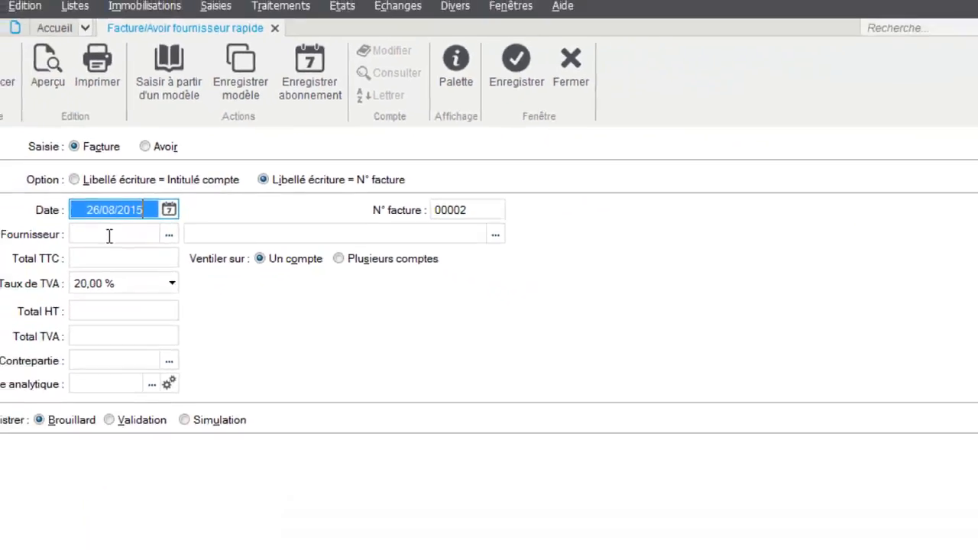
pyautogui.click(110, 235)
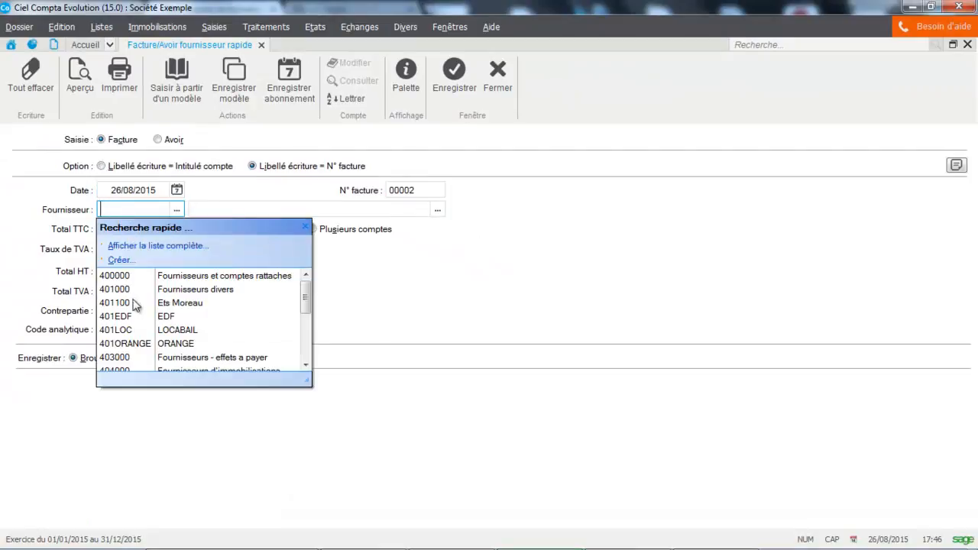
pyautogui.click(124, 344)
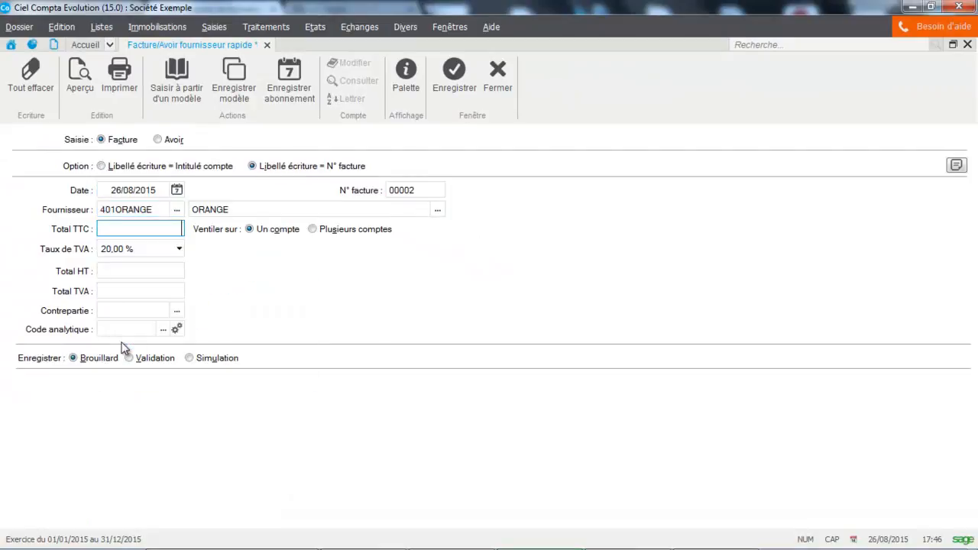
# Set the supplier invoice's total TTC to 40 and its counterpart account to 626000 Frais postaux et de télécomm.
pyautogui.write('40')
pyautogui.press('Tab')
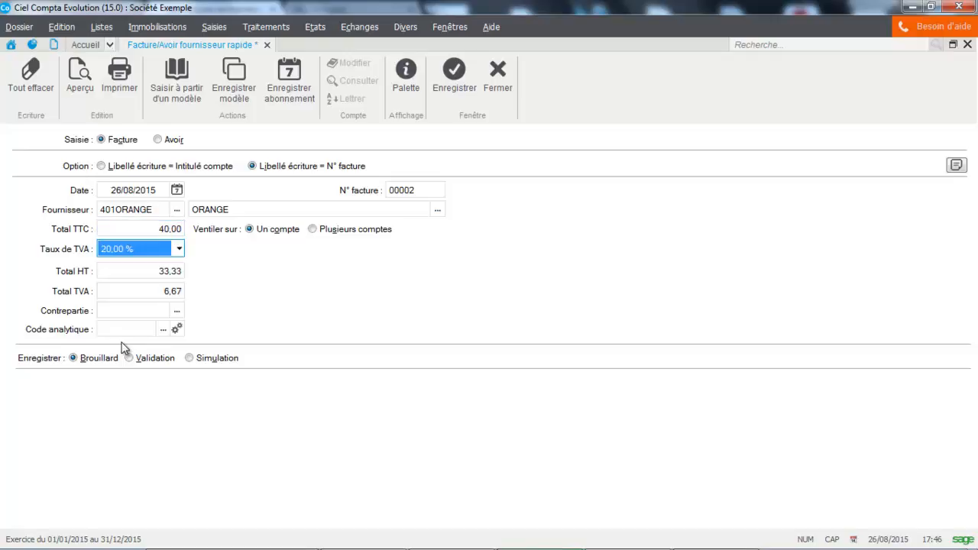
pyautogui.click(125, 310)
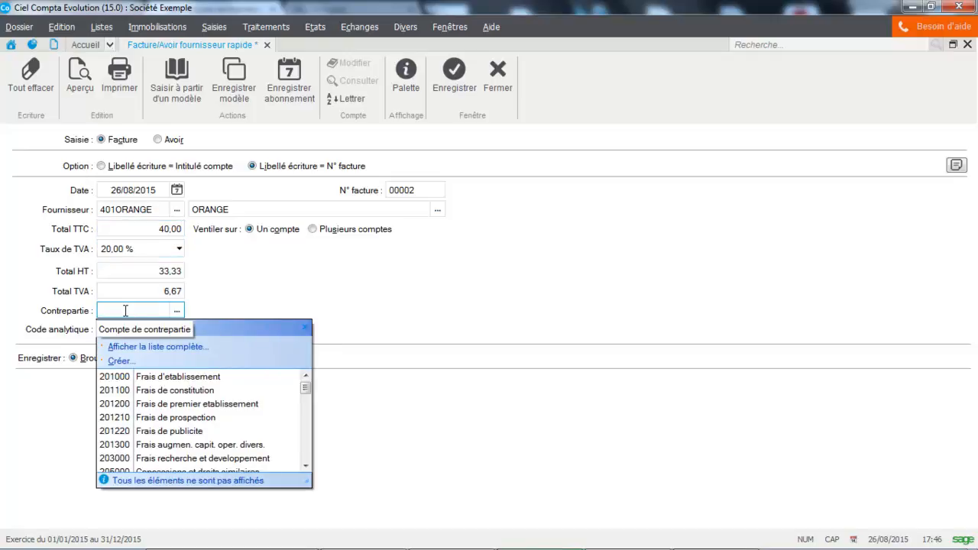
pyautogui.write('626000')
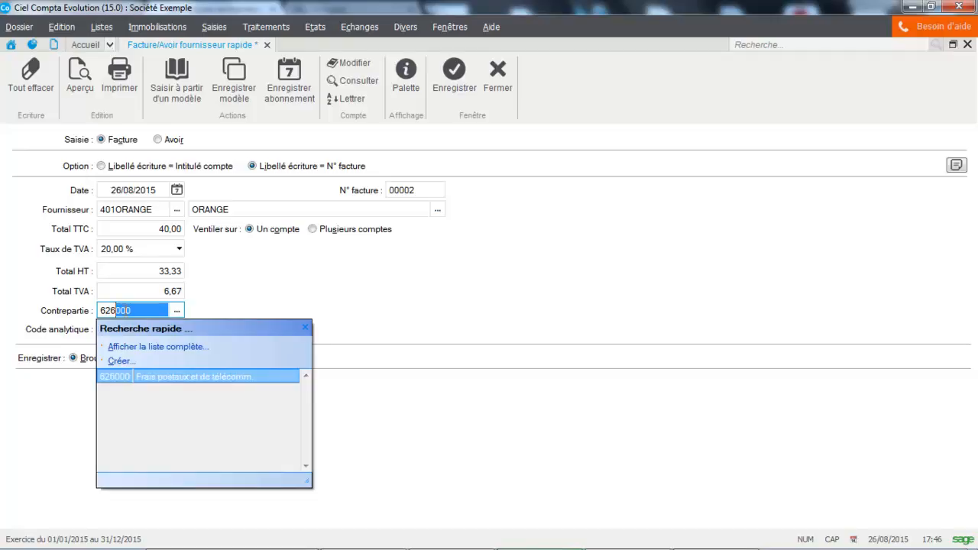
pyautogui.click(168, 378)
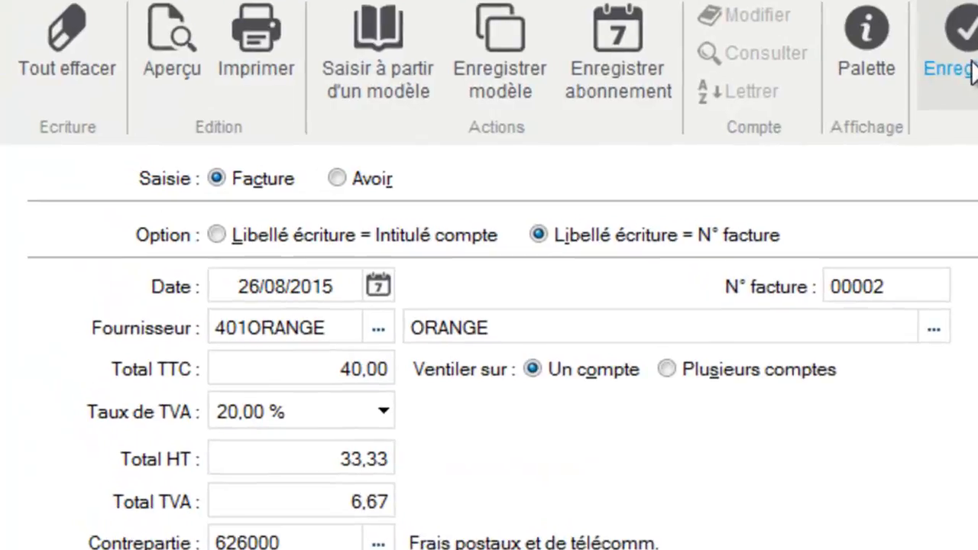
# Save the supplier invoice as a draft entry (Brouillard) and close the entry form.
pyautogui.click(454, 76)
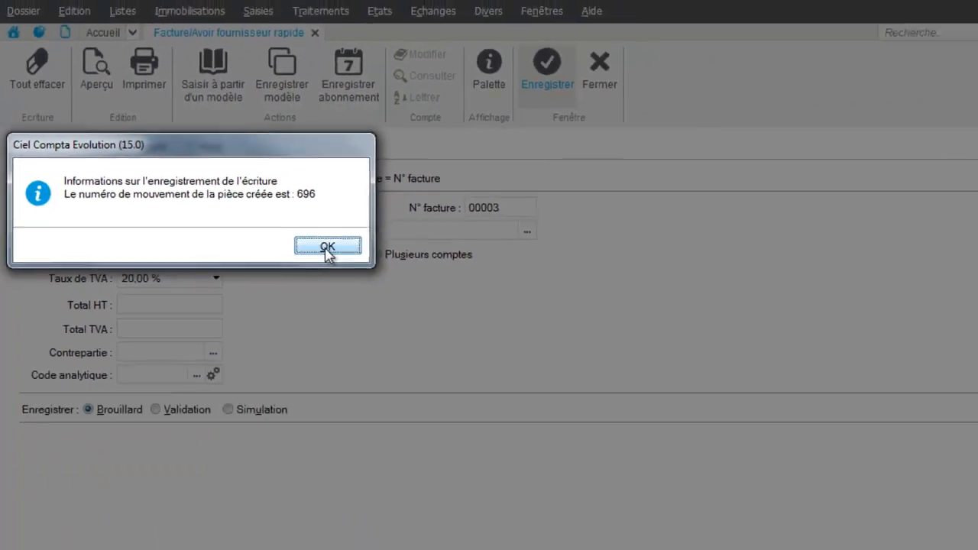
pyautogui.click(582, 355)
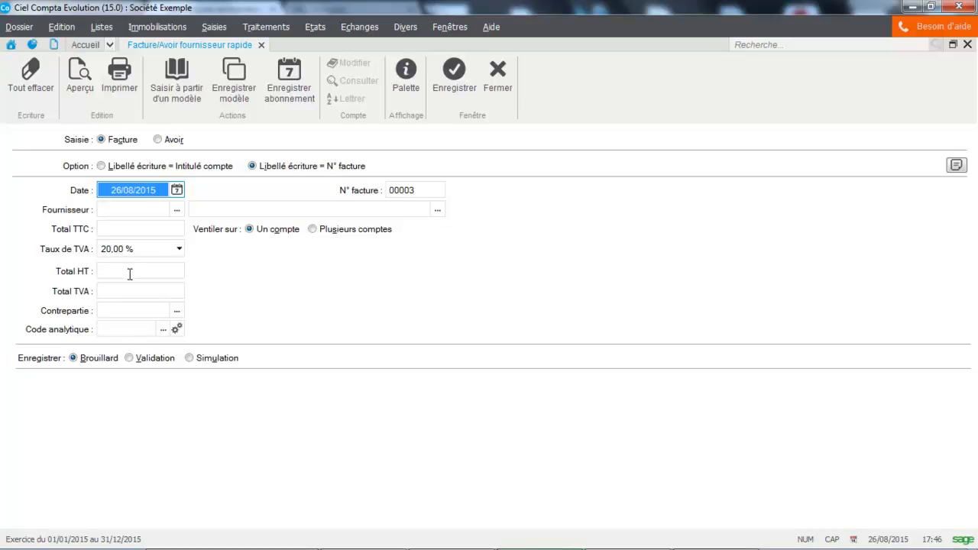
pyautogui.click(498, 80)
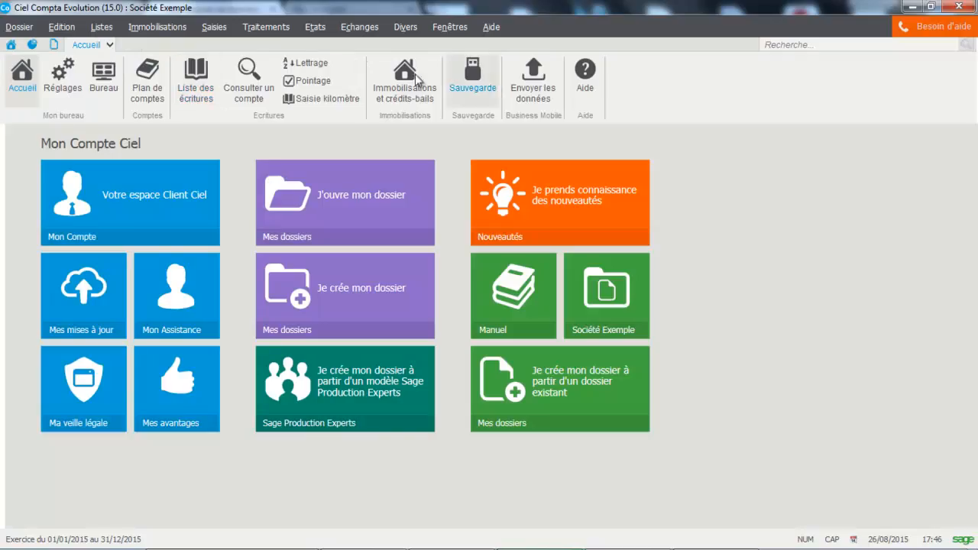
# Open the list of accounting entries and set the period's start date to 01/08/2015.
pyautogui.click(98, 33)
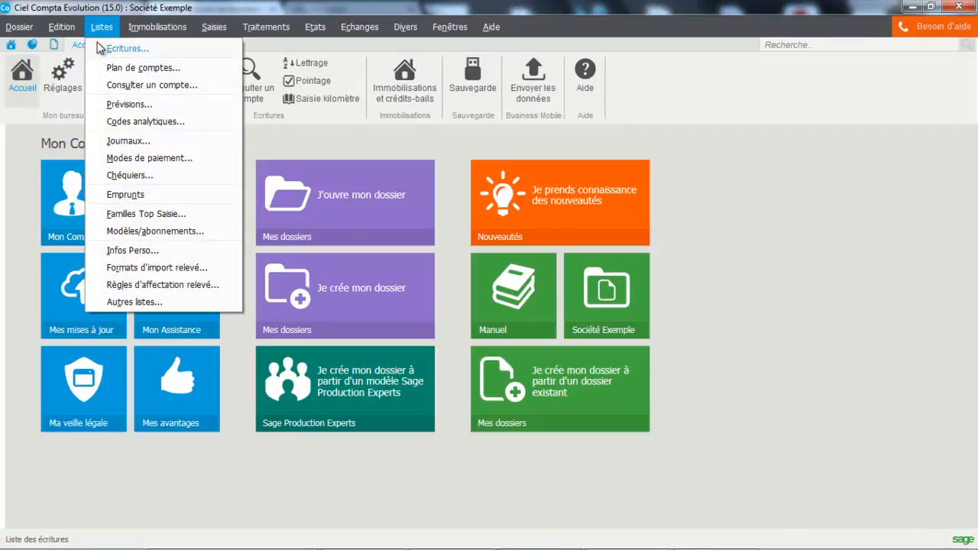
pyautogui.click(100, 47)
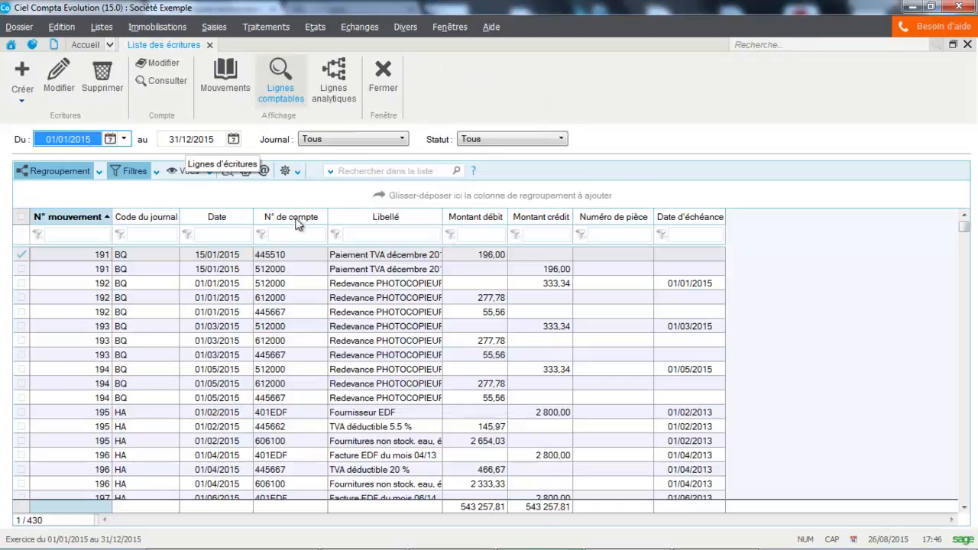
pyautogui.click(111, 140)
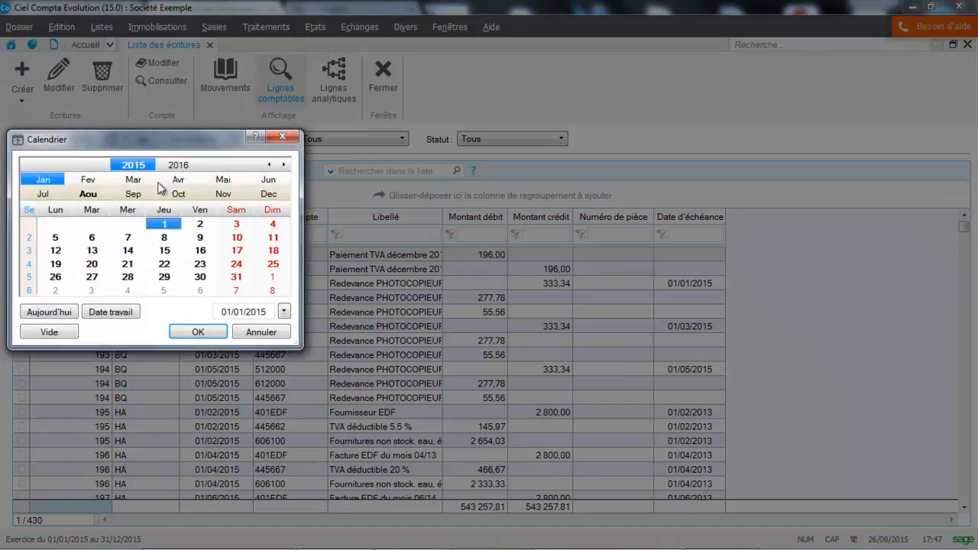
pyautogui.click(89, 194)
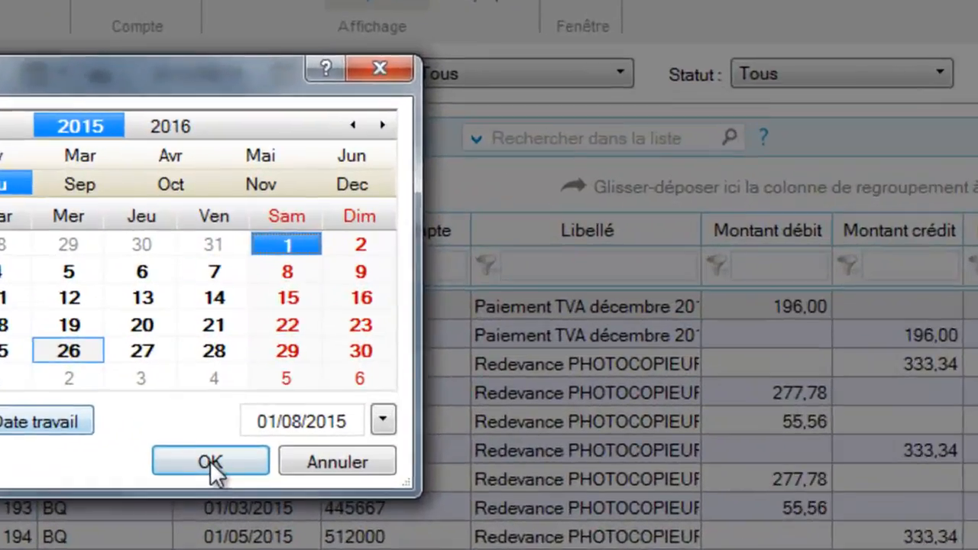
pyautogui.click(198, 332)
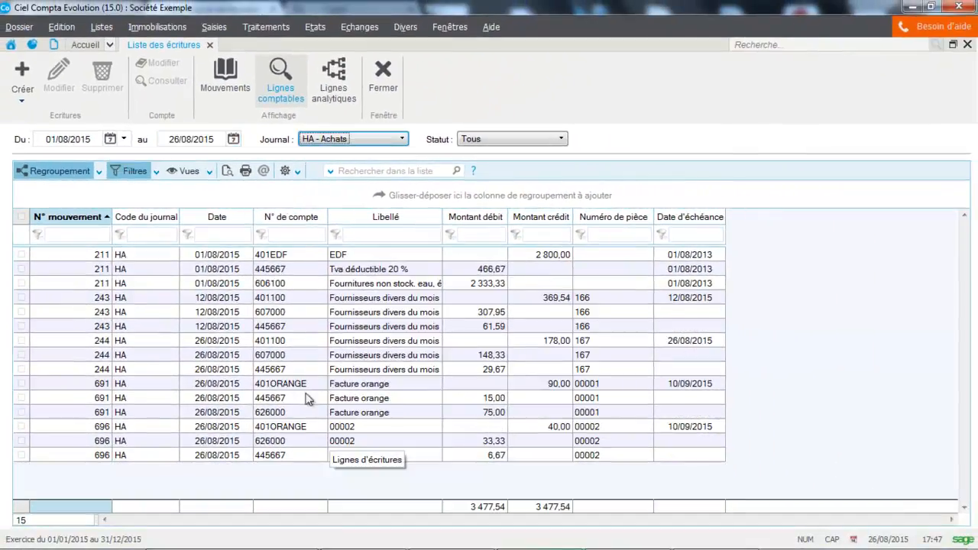